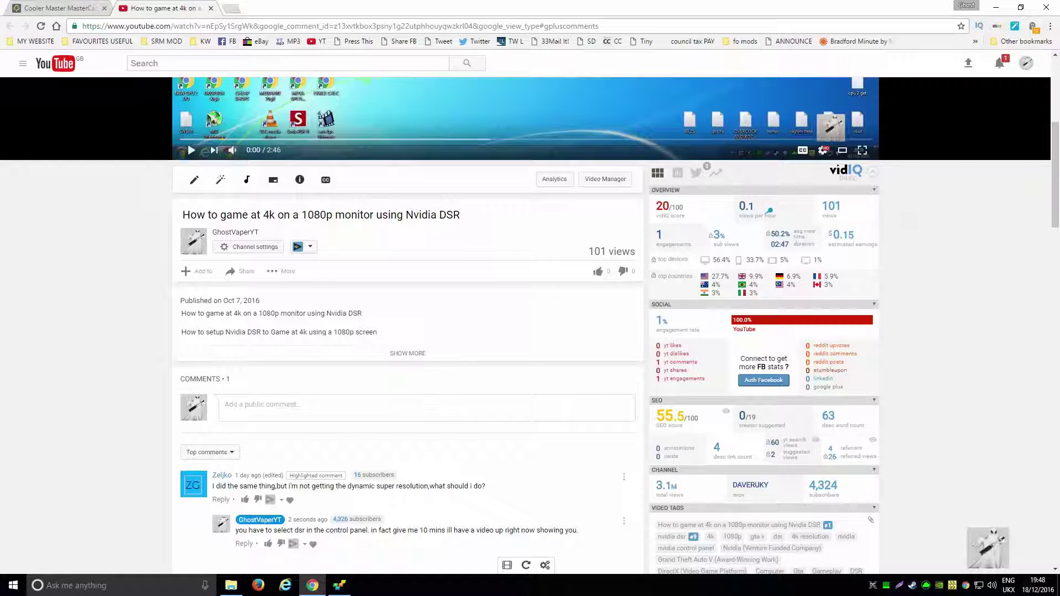
Scroll through the YouTube video page and comments, then minimize Chrome to the desktop.
left_click_drag(1055, 175, 1056, 129)
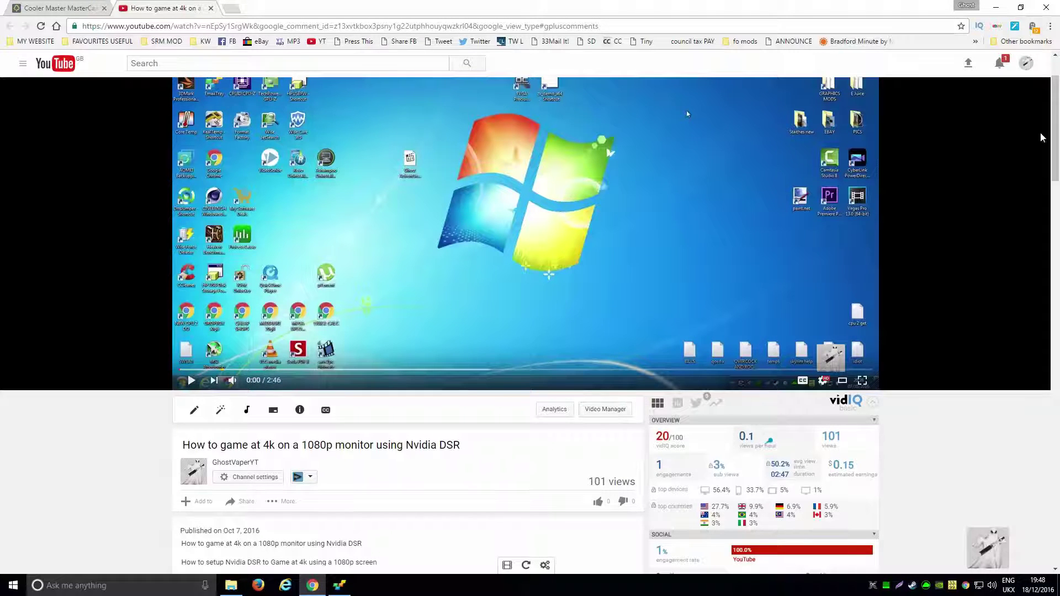
scroll(1042, 137, "down", 6)
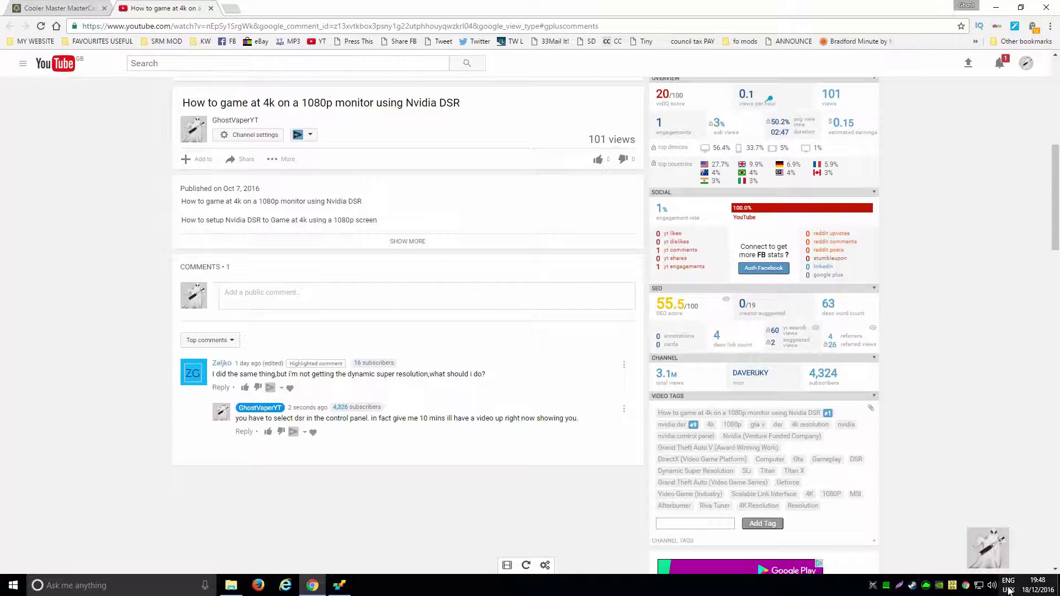
key("super+d")
Launch NVIDIA Control Panel from the desktop menu, maximize it, and go to Manage 3D Settings.
right_click(690, 121)
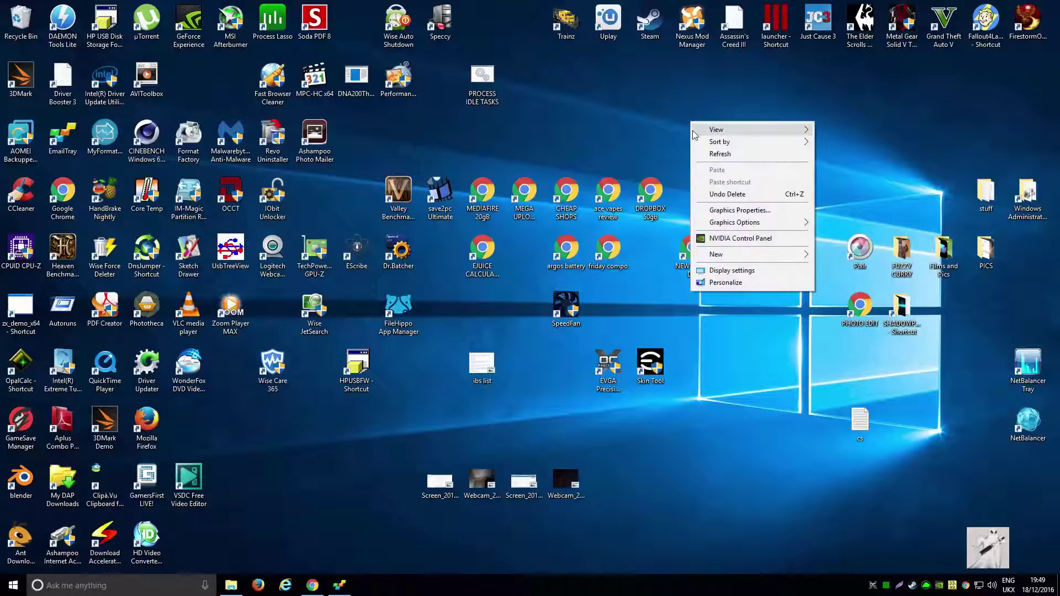
left_click(723, 237)
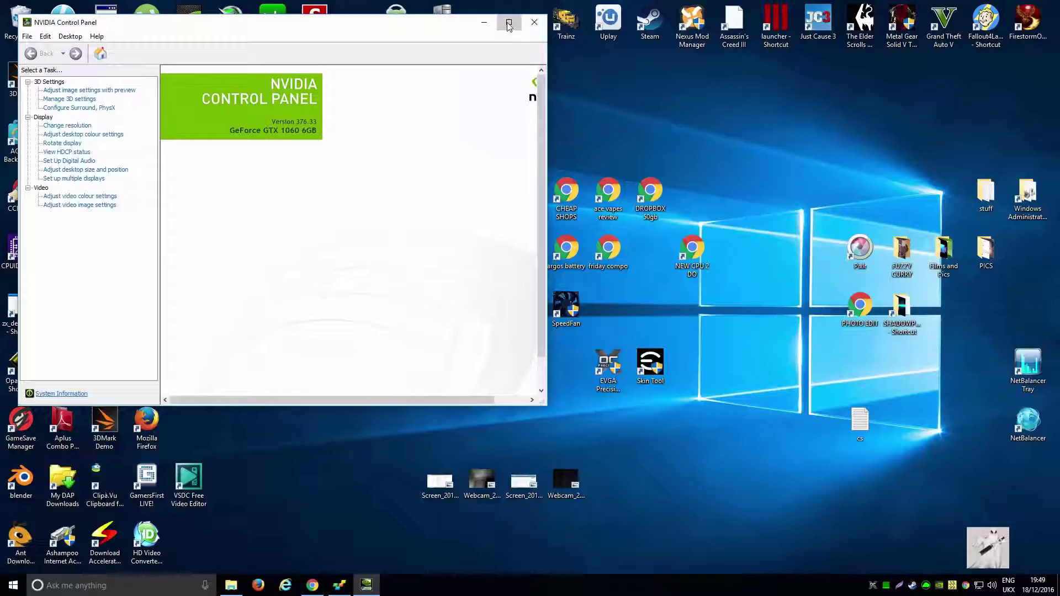
left_click(508, 22)
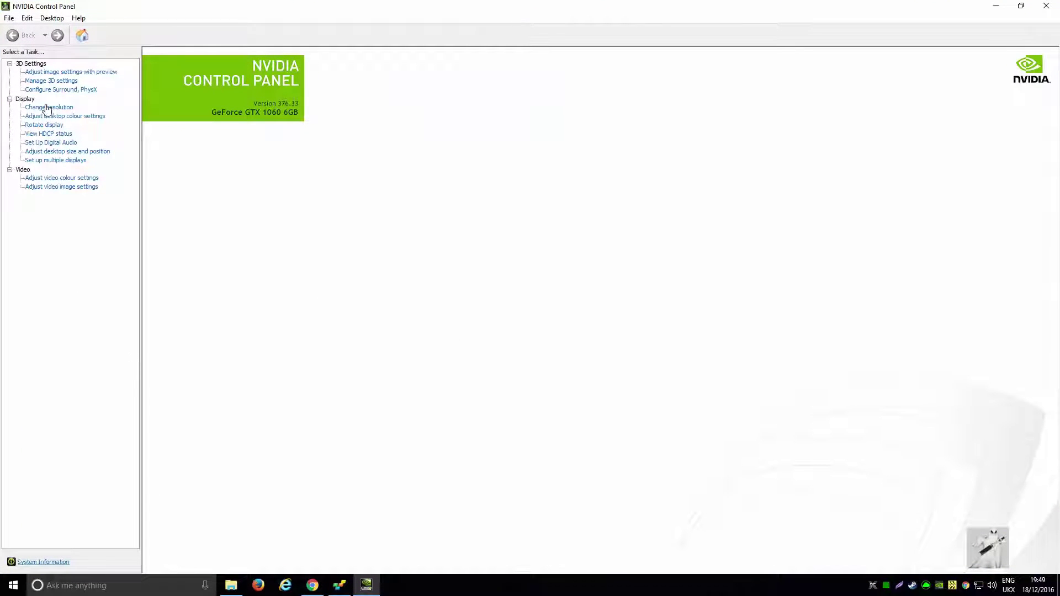
left_click(40, 75)
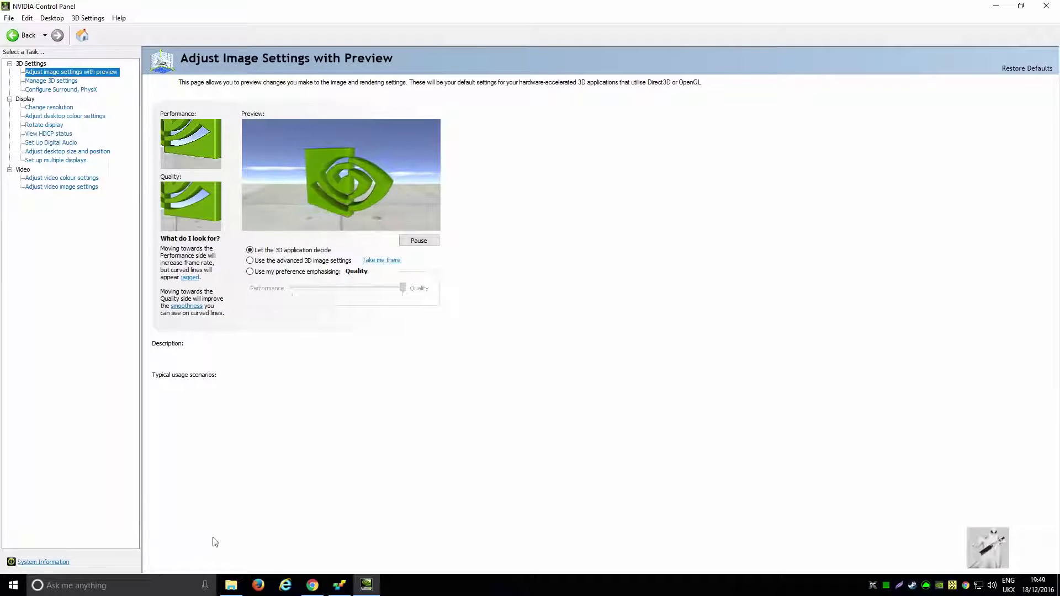
mouse_move(263, 255)
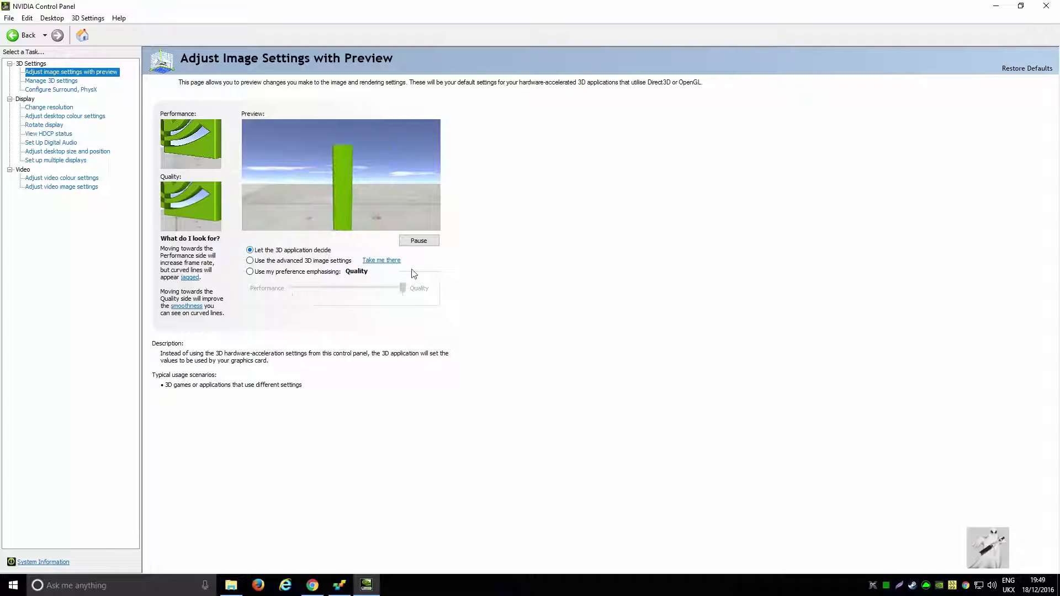
left_click(386, 260)
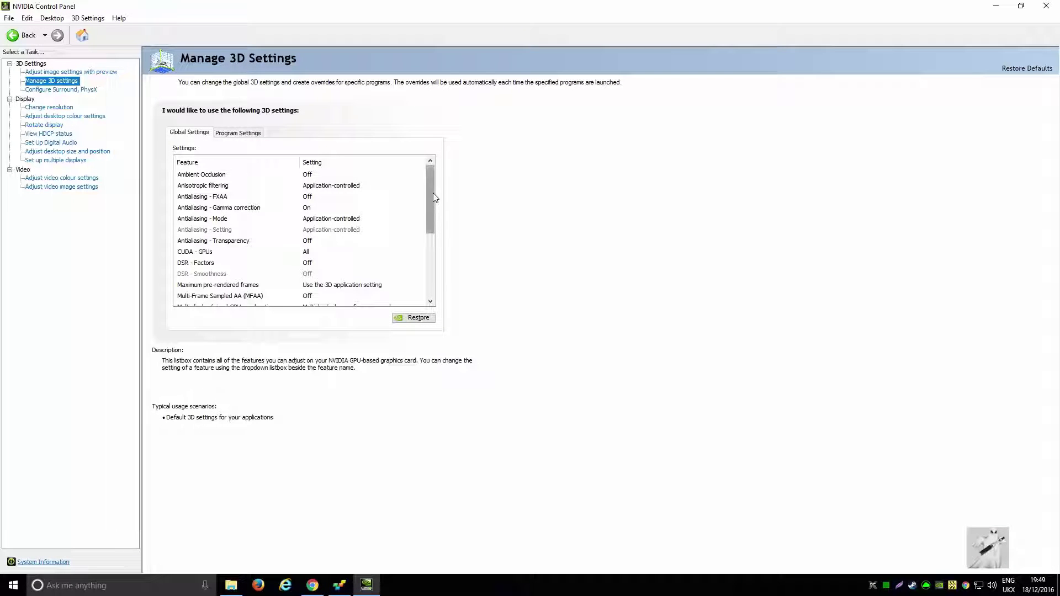
left_click_drag(434, 197, 437, 253)
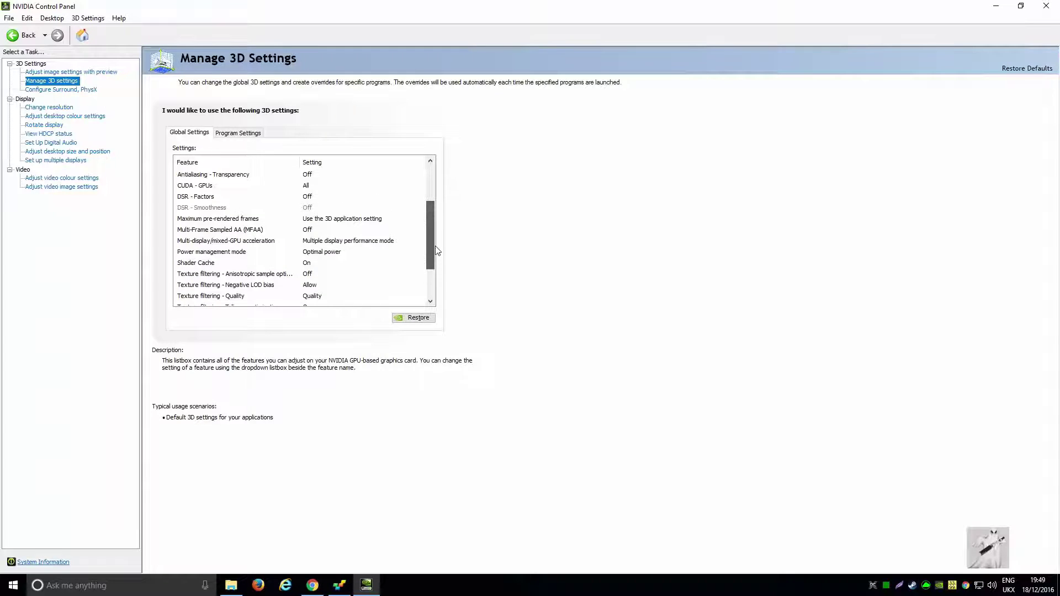
left_click(205, 200)
left_click(323, 200)
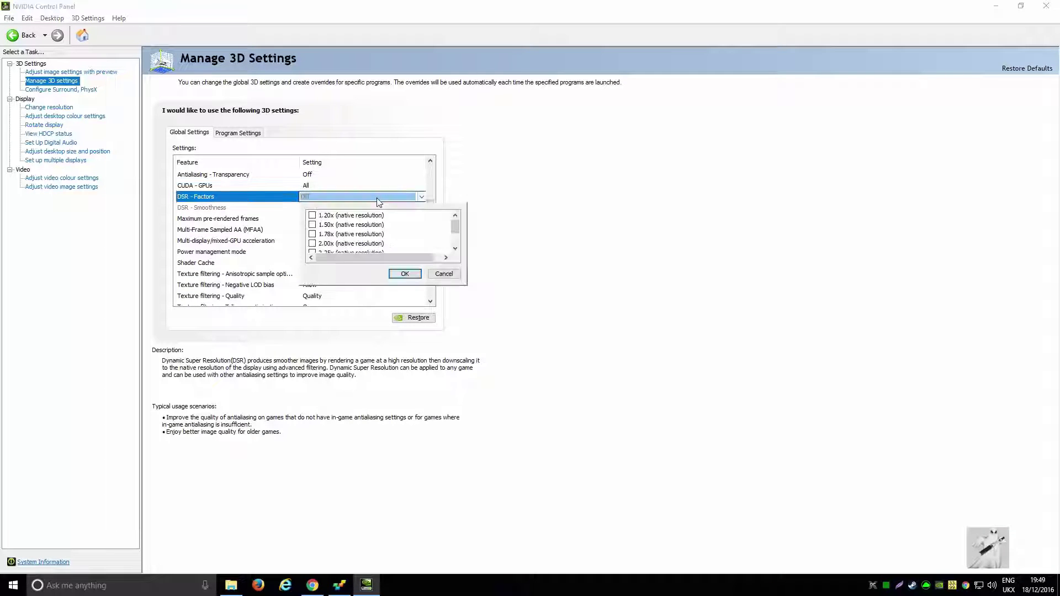
left_click(310, 199)
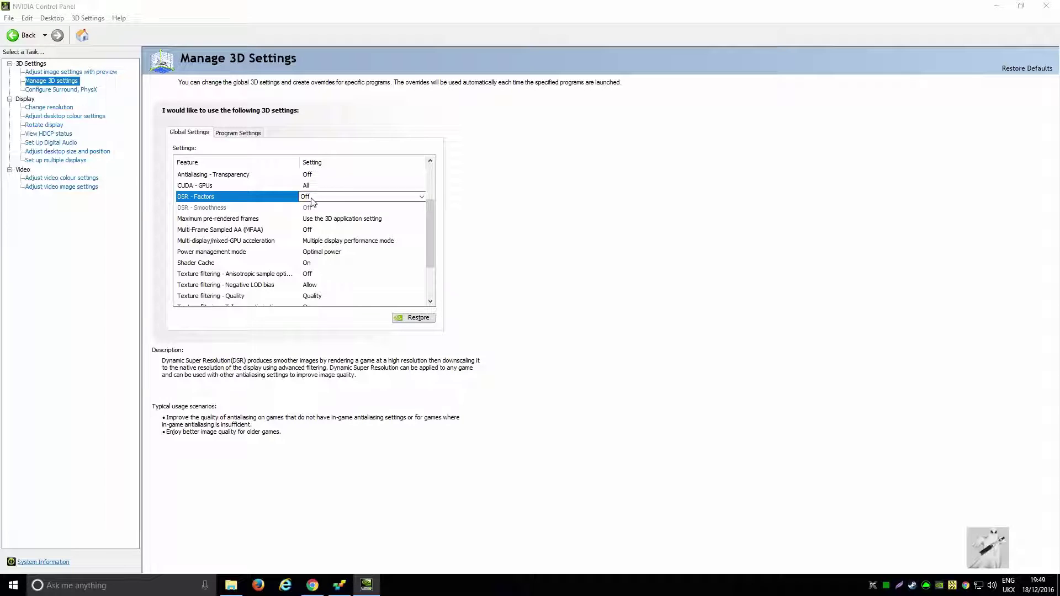
left_click(420, 198)
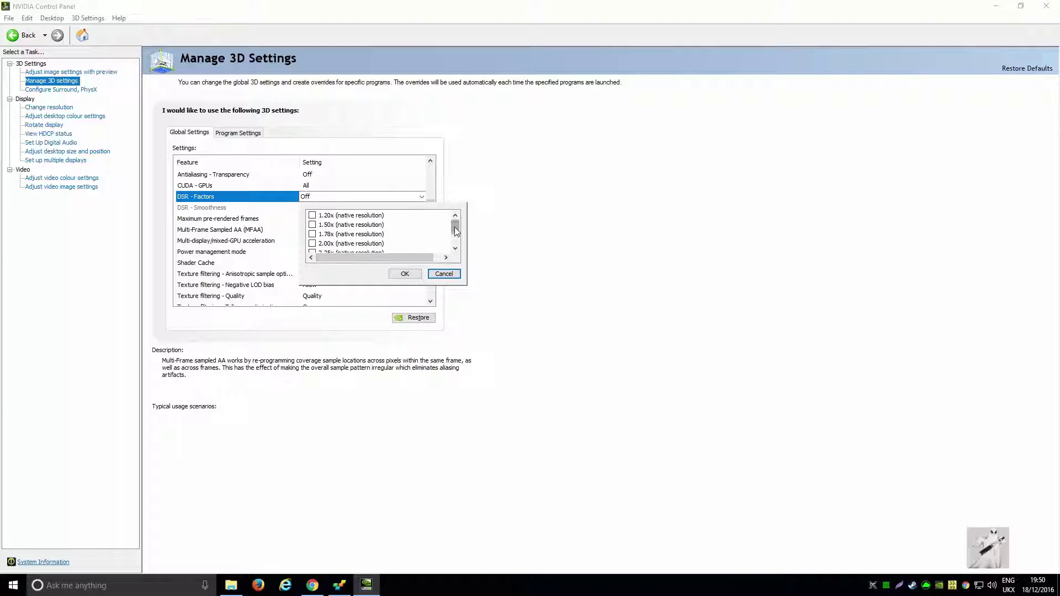
left_click(312, 215)
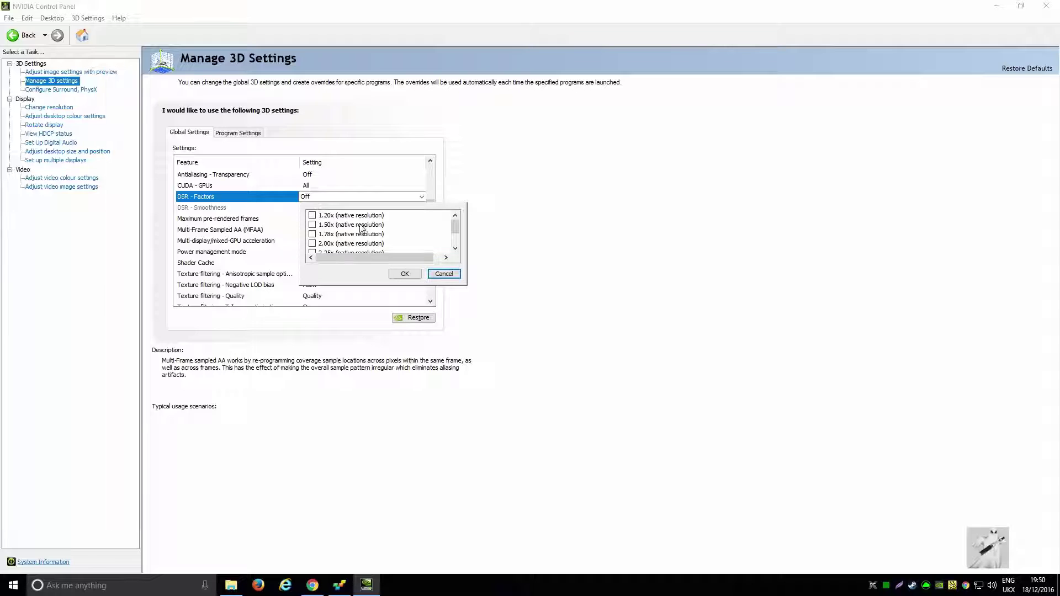
left_click(455, 249)
left_click(455, 249)
left_click(456, 248)
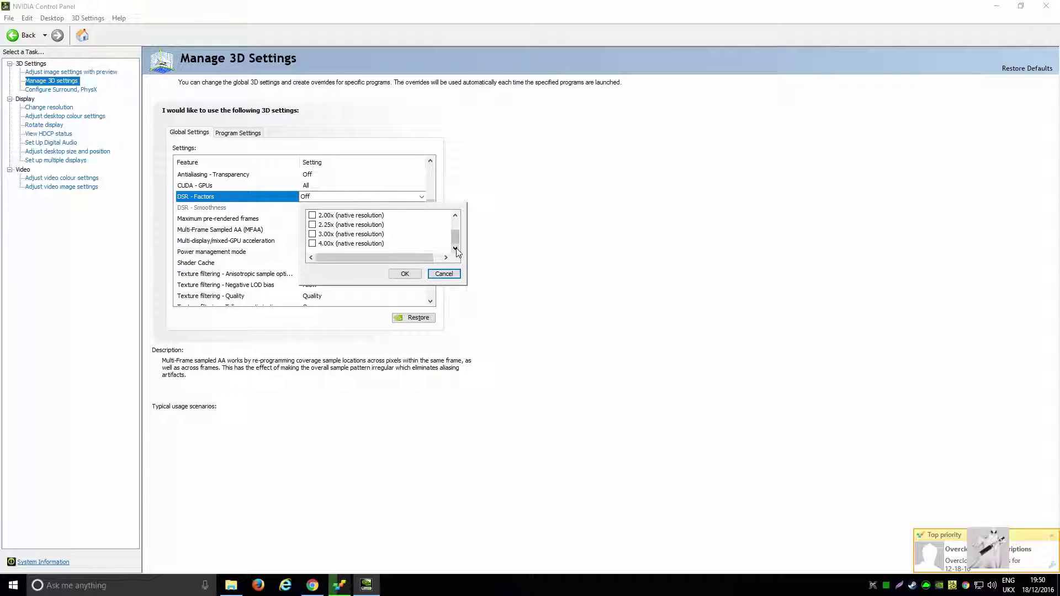
left_click(312, 225)
left_click(311, 216)
left_click(312, 215)
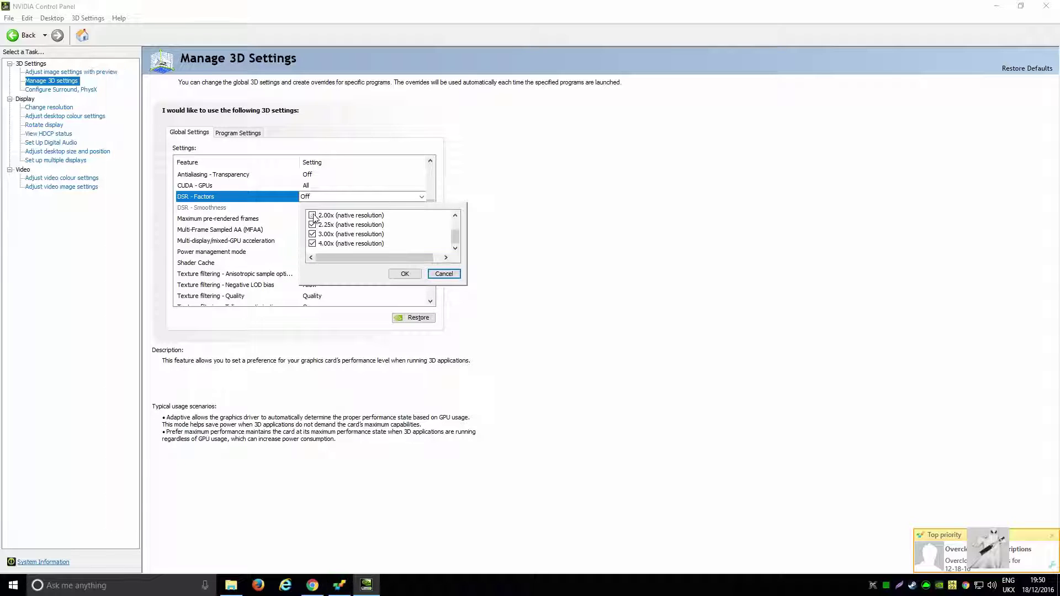
left_click(312, 225)
left_click(312, 234)
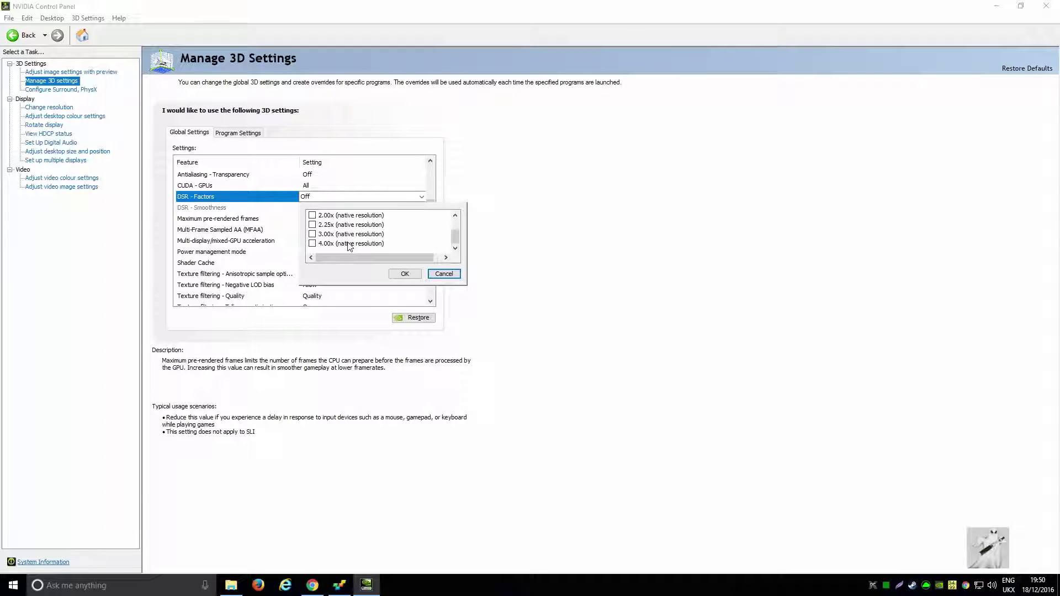
left_click(349, 245)
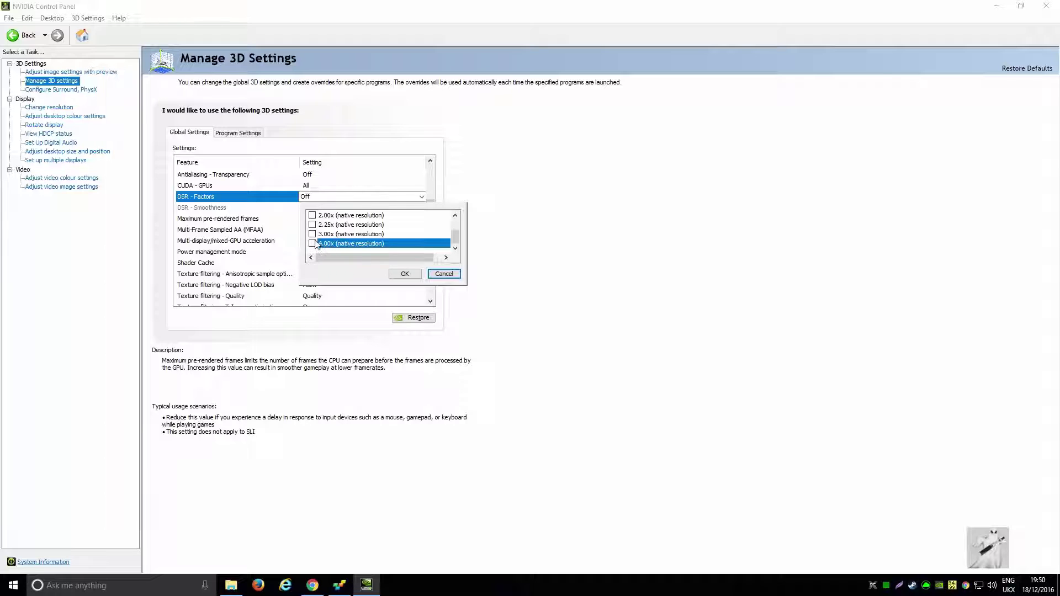
Leave DSR - Factors Off without changes, then return to Adjust image settings with preview.
left_click(214, 200)
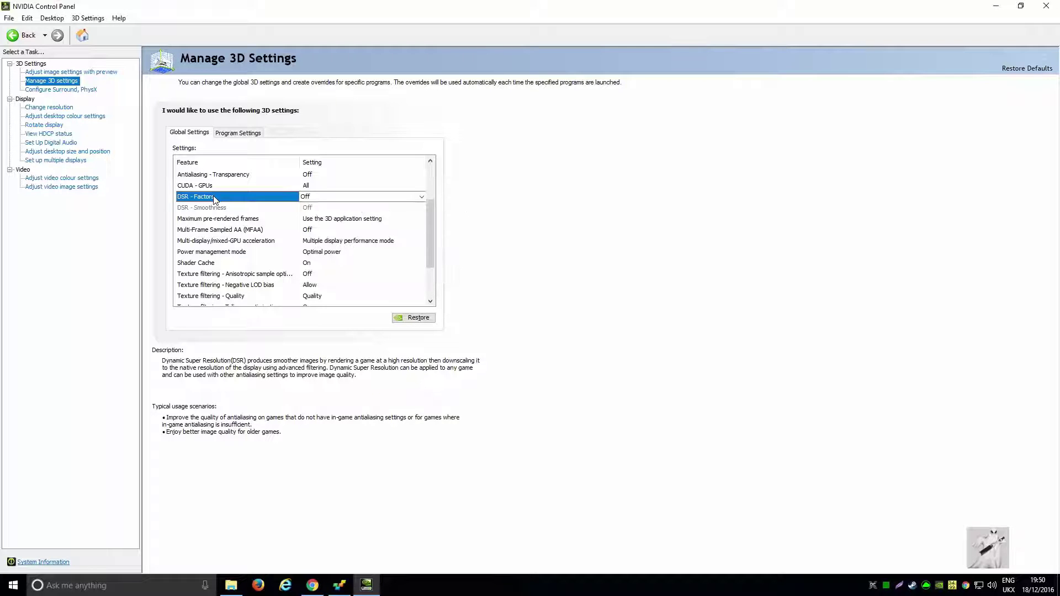
left_click(336, 198)
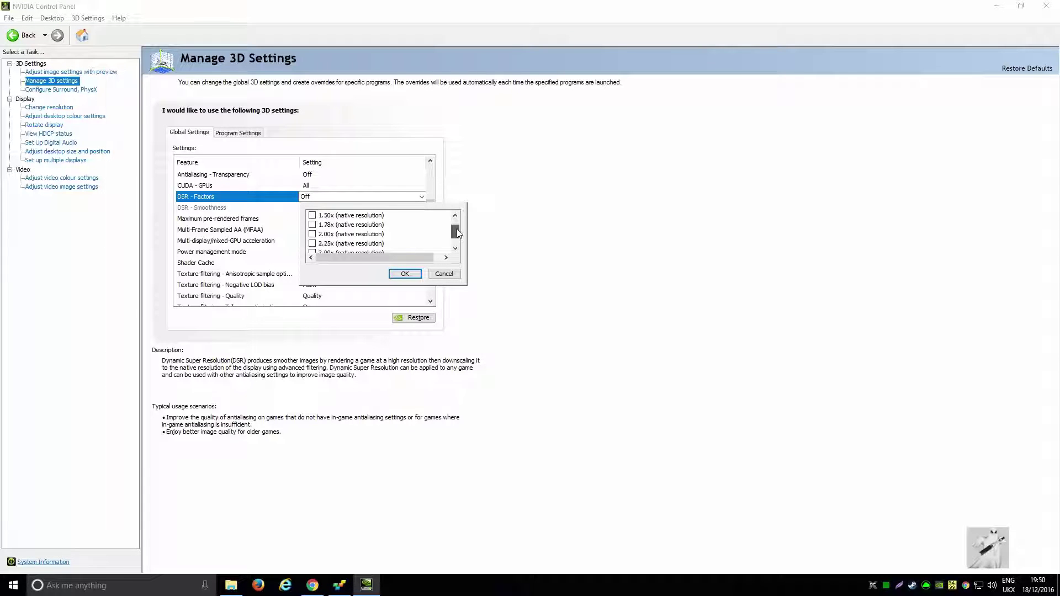
left_click_drag(456, 228, 456, 223)
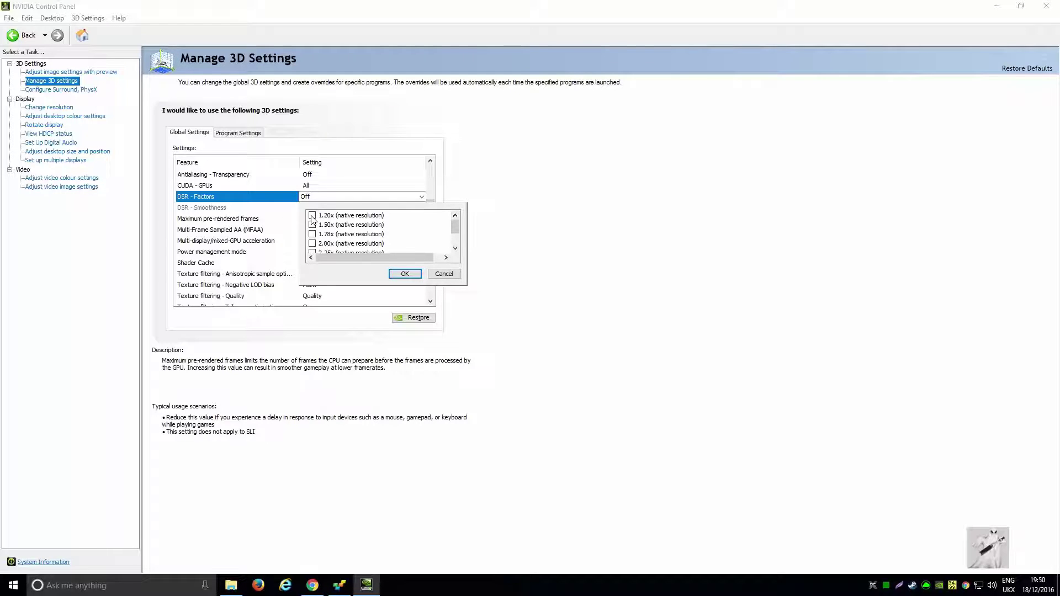
left_click(444, 274)
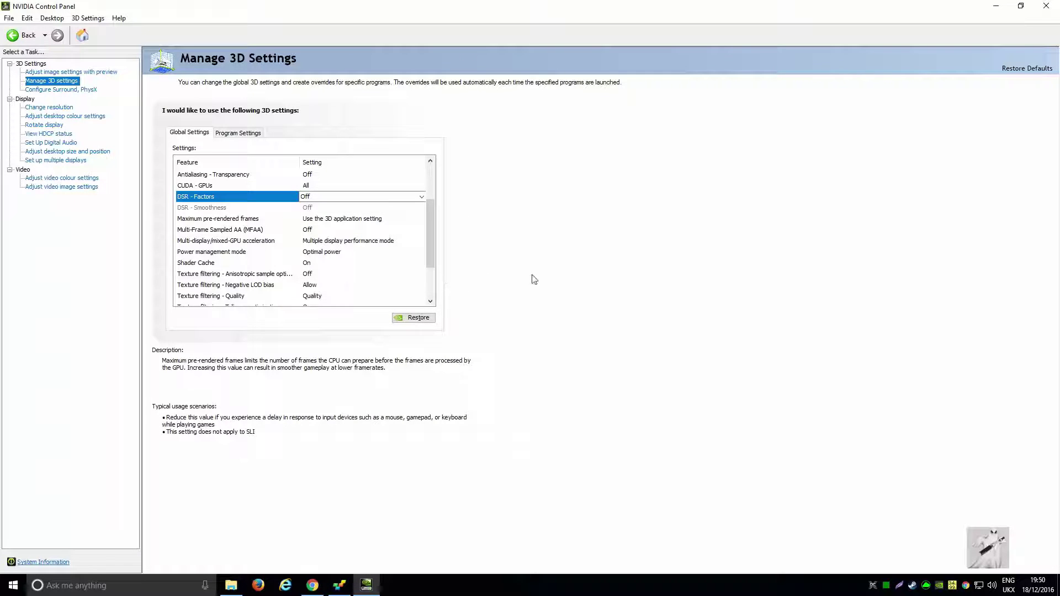
left_click(333, 198)
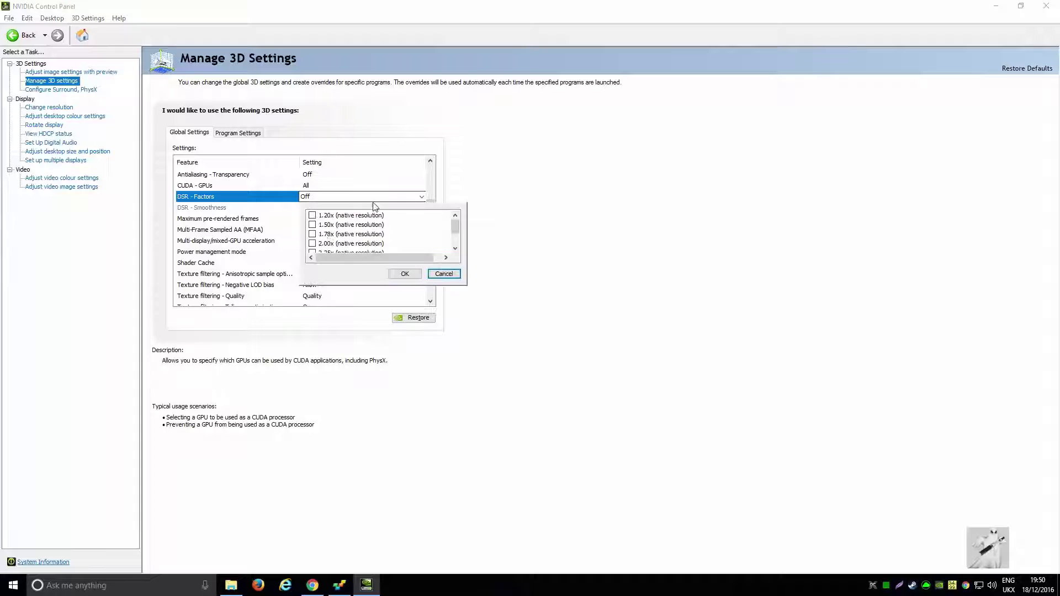
left_click(387, 200)
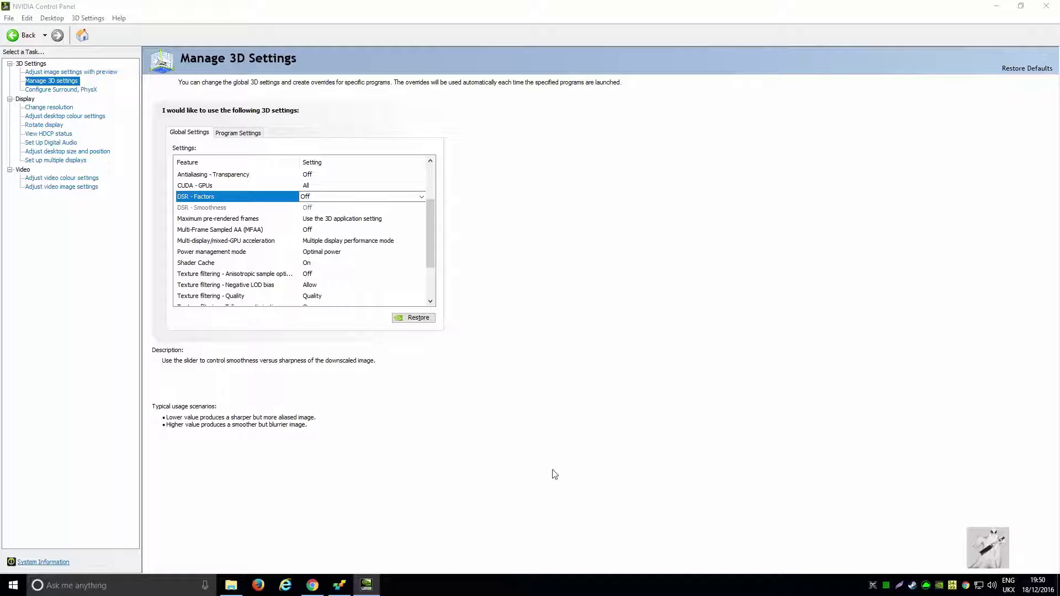
left_click(69, 73)
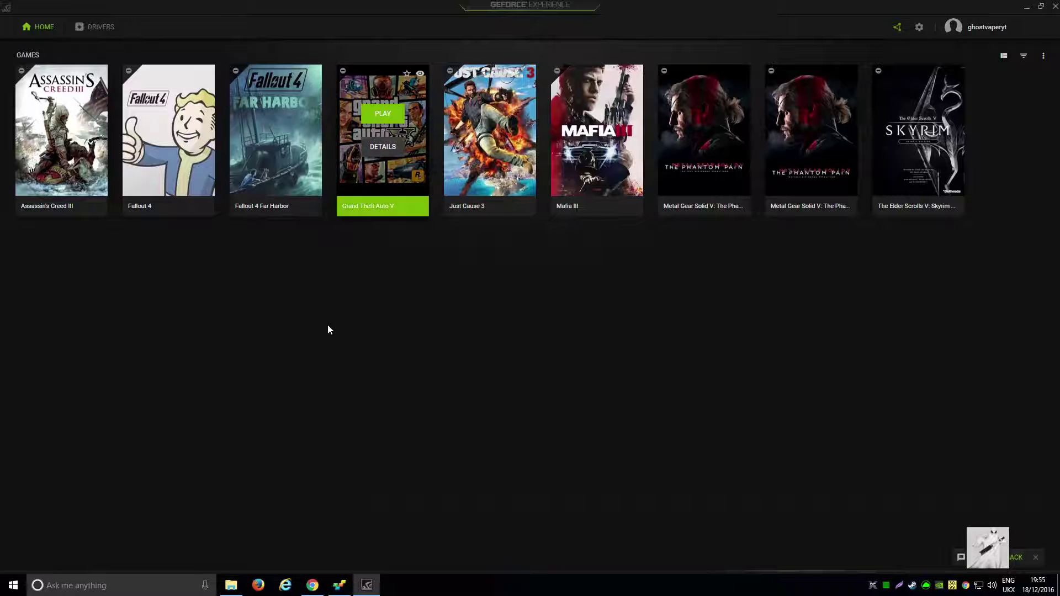
Open Grand Theft Auto V's details and scroll its current versus optimal settings table.
mouse_move(385, 134)
left_click(377, 148)
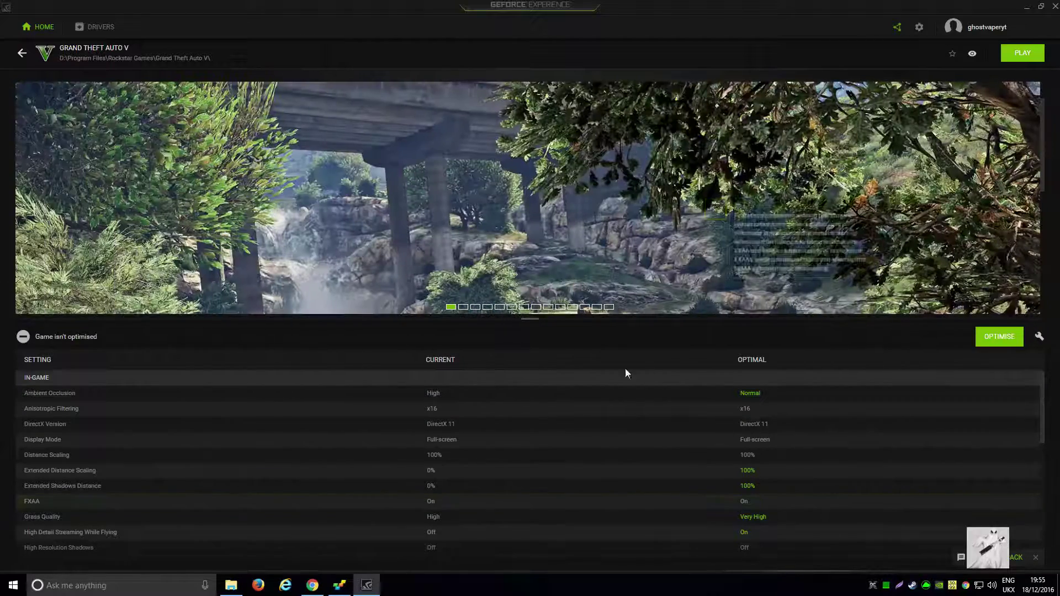
left_click_drag(1048, 402, 1056, 516)
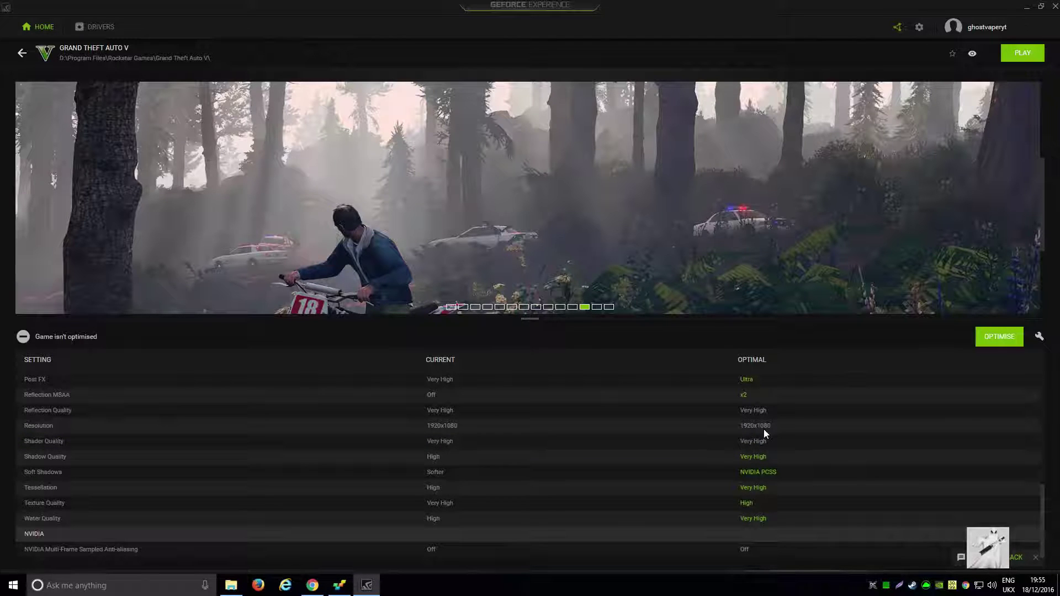
In GTA V's custom settings, confirm 3840x2160 is listed and keep 1920x1080 resolution.
left_click(1037, 337)
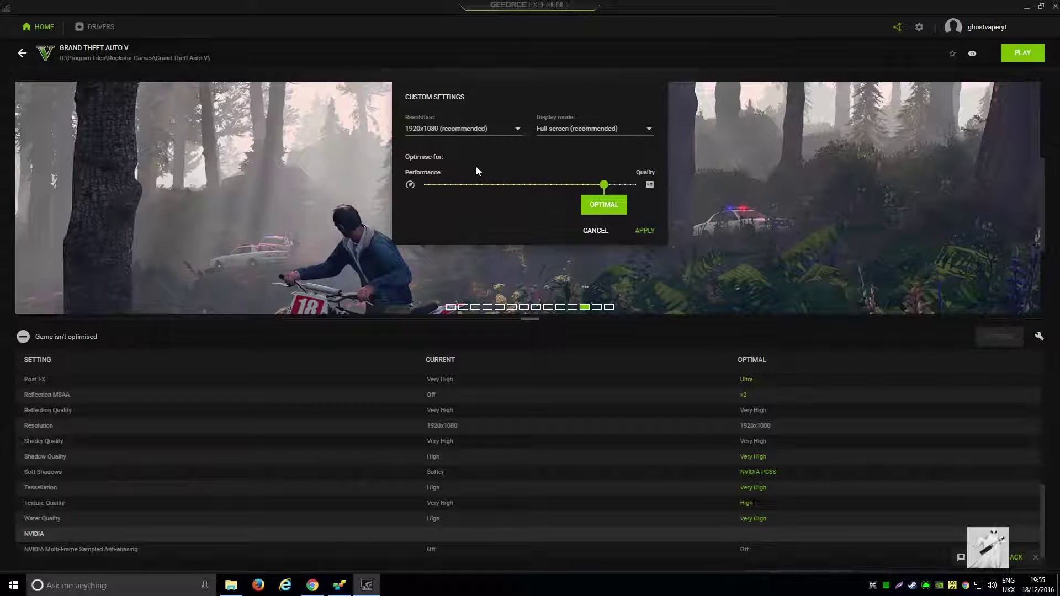
left_click(515, 128)
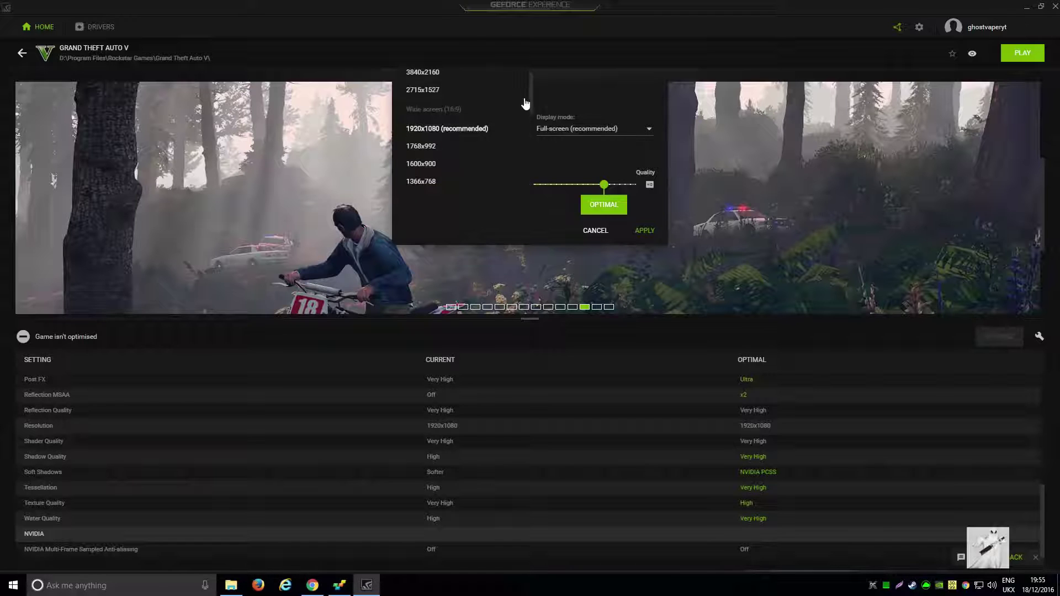
left_click_drag(525, 102, 542, 75)
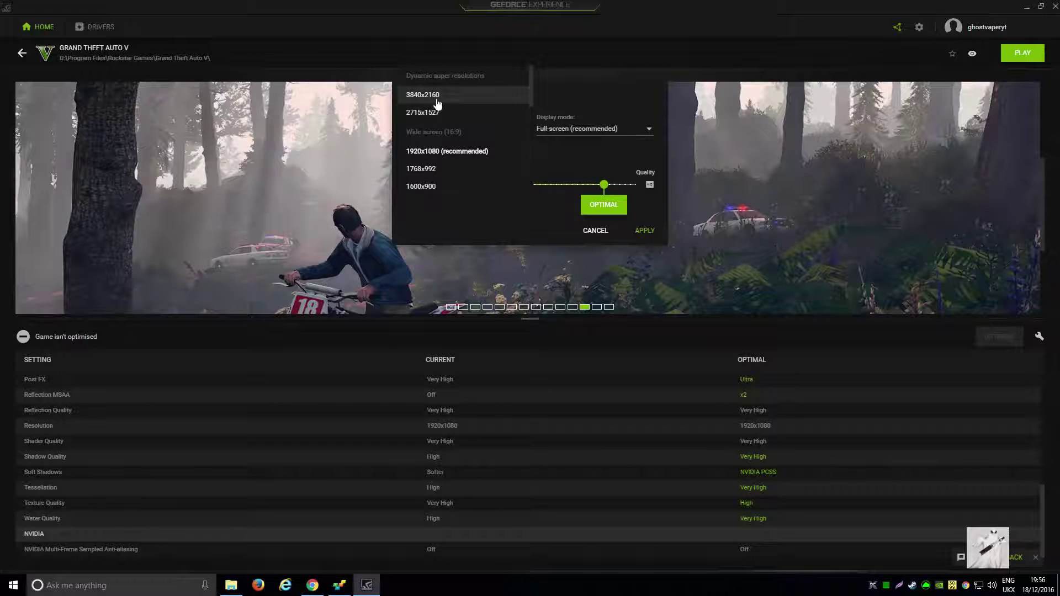
left_click_drag(528, 88, 531, 114)
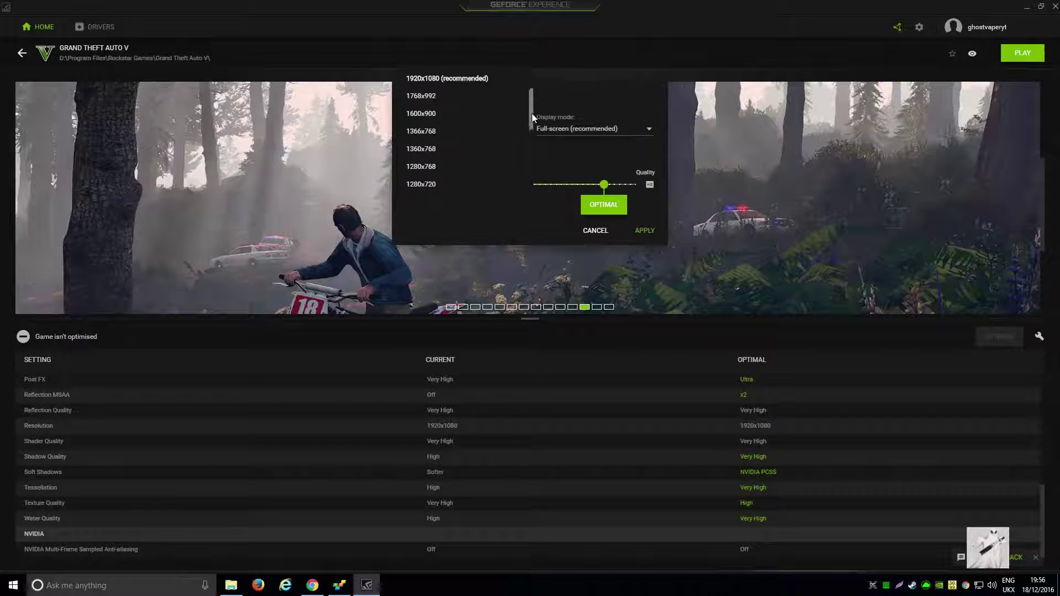
left_click(612, 242)
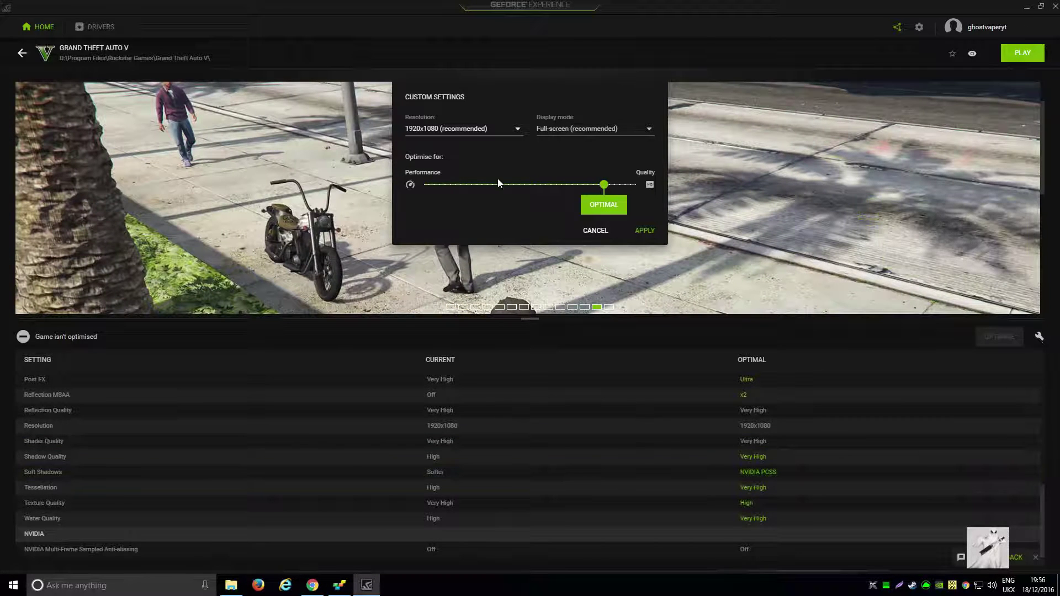
Cancel GTA V's custom settings, then reopen them and recheck the resolution list unchanged.
left_click(594, 232)
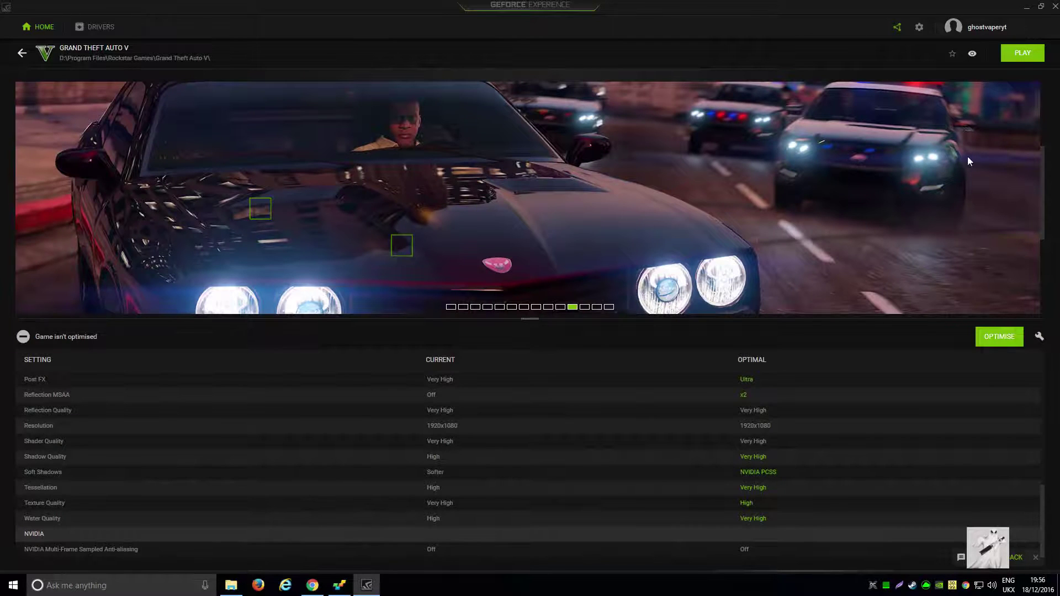
left_click(1038, 337)
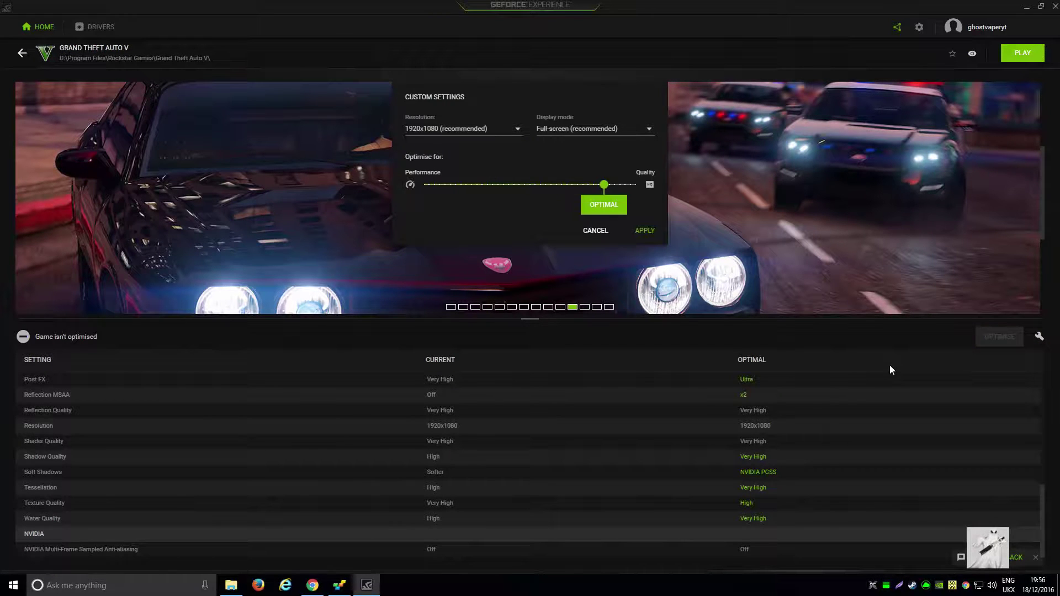
left_click(510, 128)
left_click(518, 130)
left_click(516, 128)
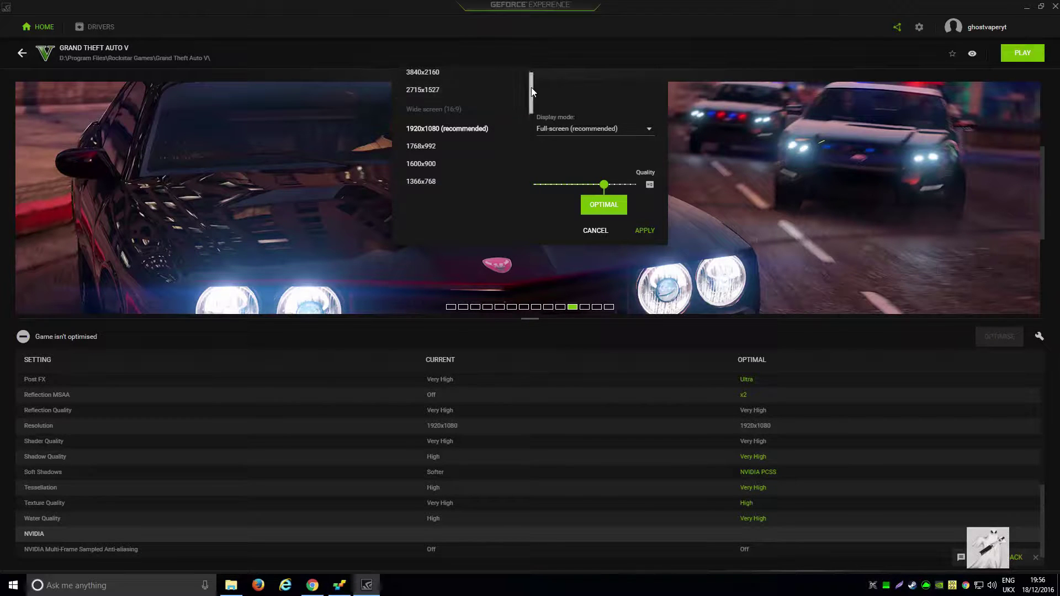
left_click_drag(531, 87, 528, 77)
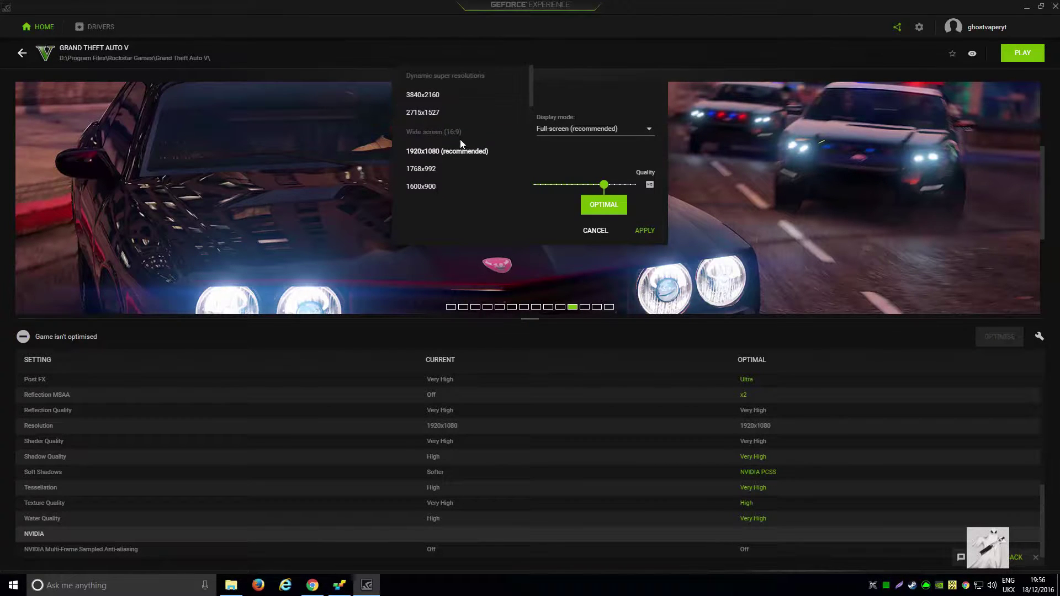
left_click(572, 232)
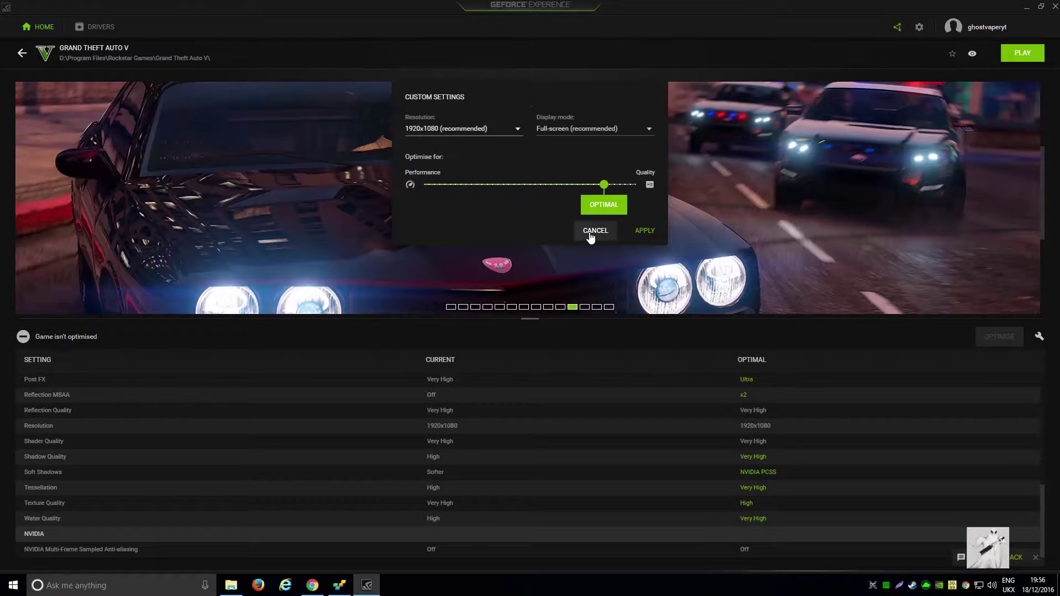
Cancel the custom settings again without applying and exit GeForce Experience.
left_click(596, 232)
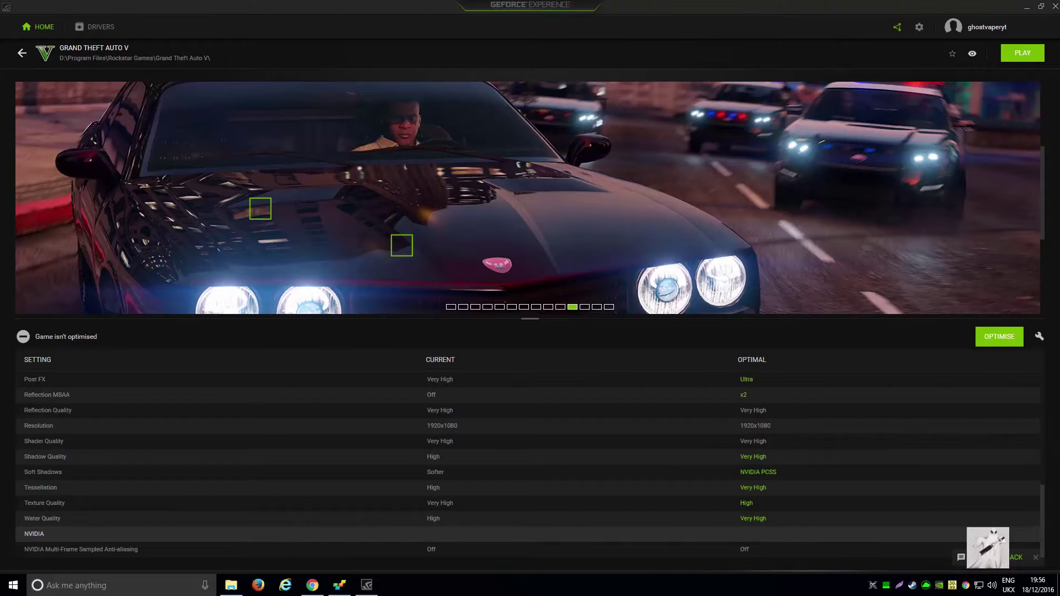
left_click(1054, 6)
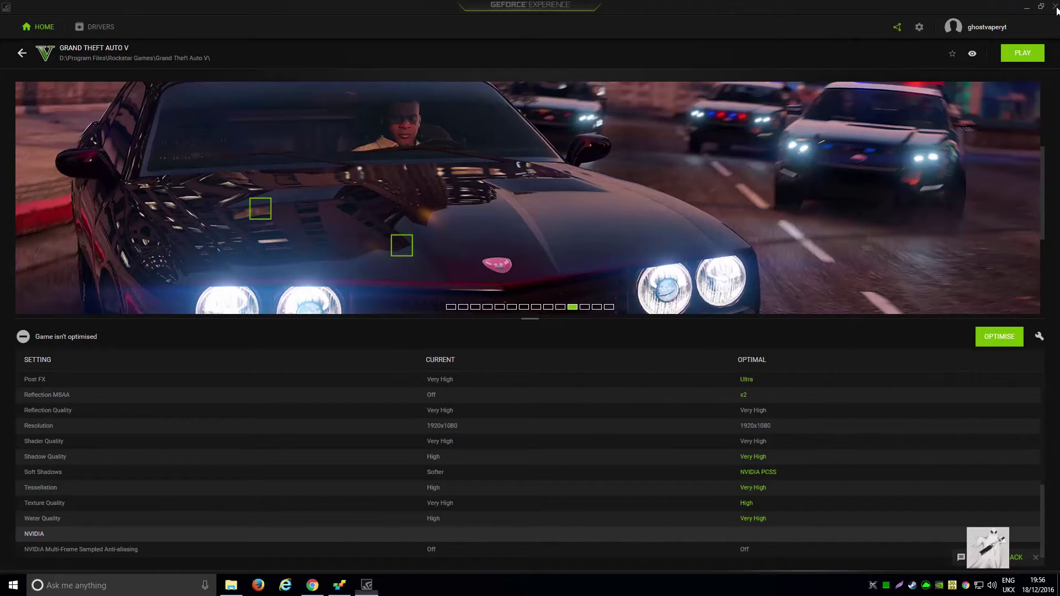
mouse_move(843, 429)
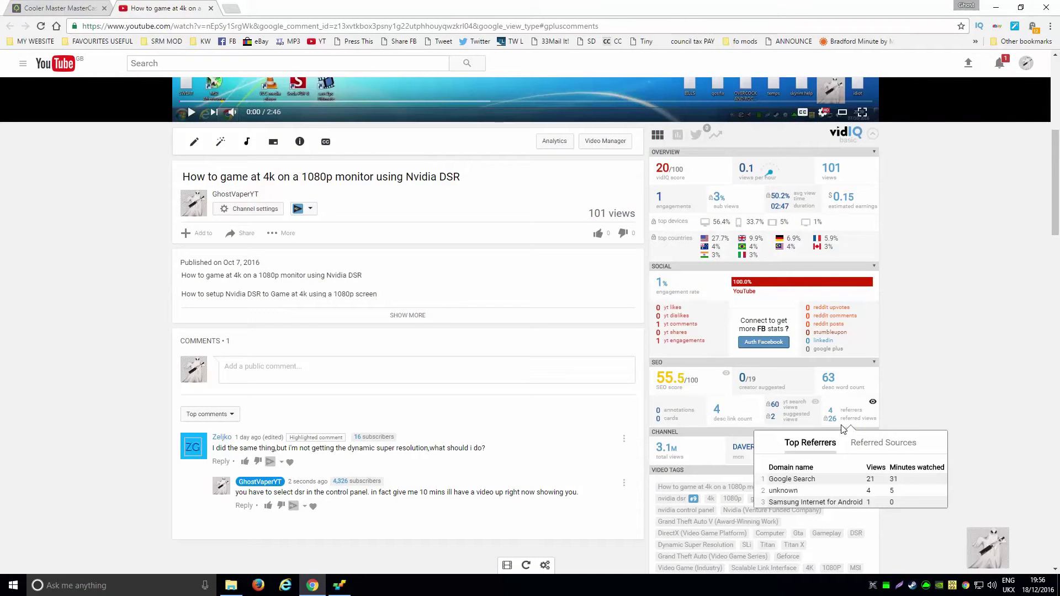